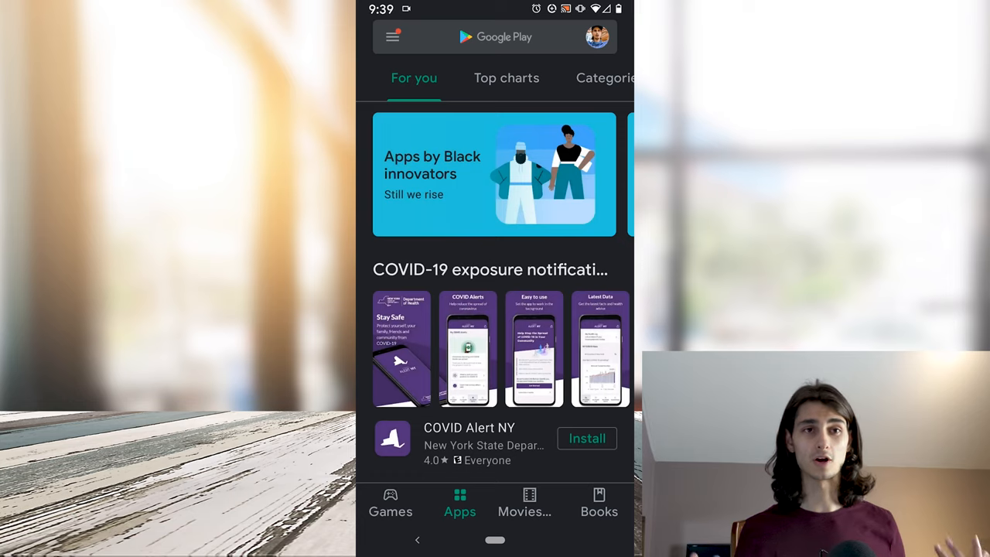
# - Search the Play Store for 'expressvpn' and open the ExpressVPN listing
pyautogui.click(495, 36)
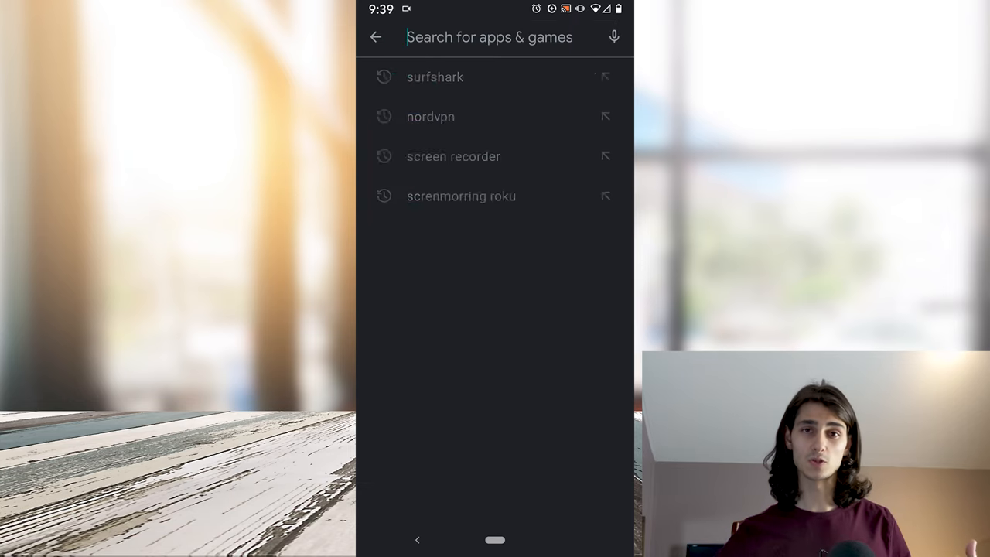
pyautogui.write('ex')
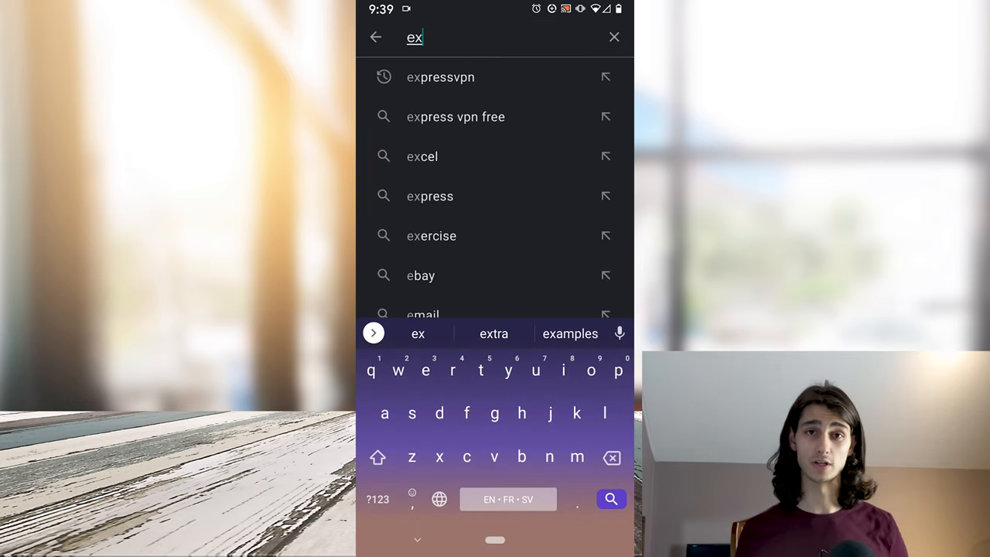
pyautogui.write('pressv')
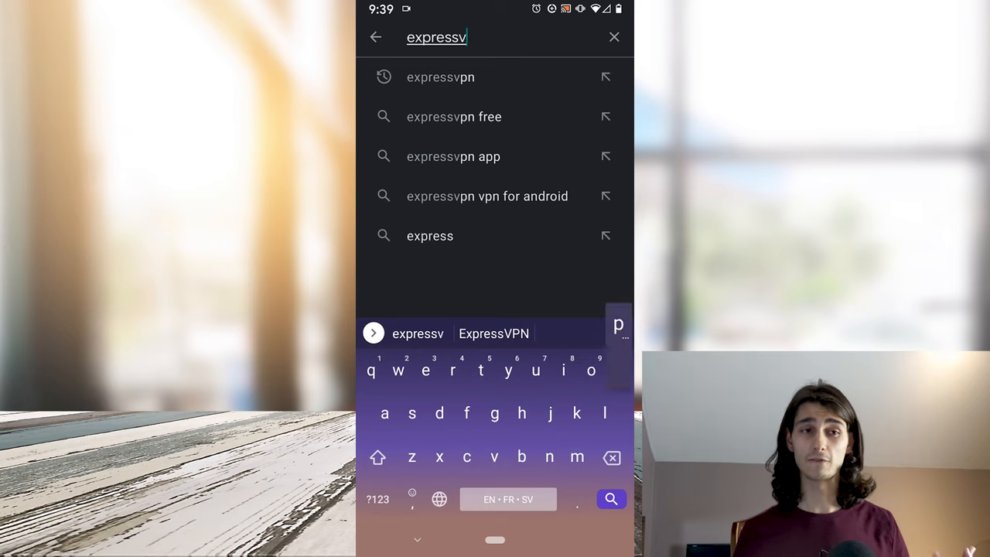
pyautogui.write('pn')
pyautogui.press('Return')
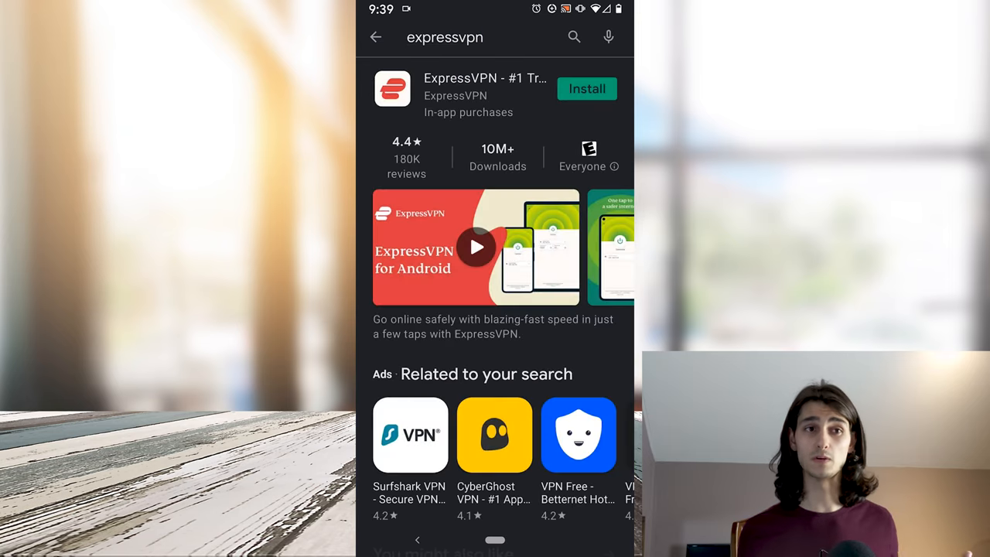
pyautogui.click(464, 93)
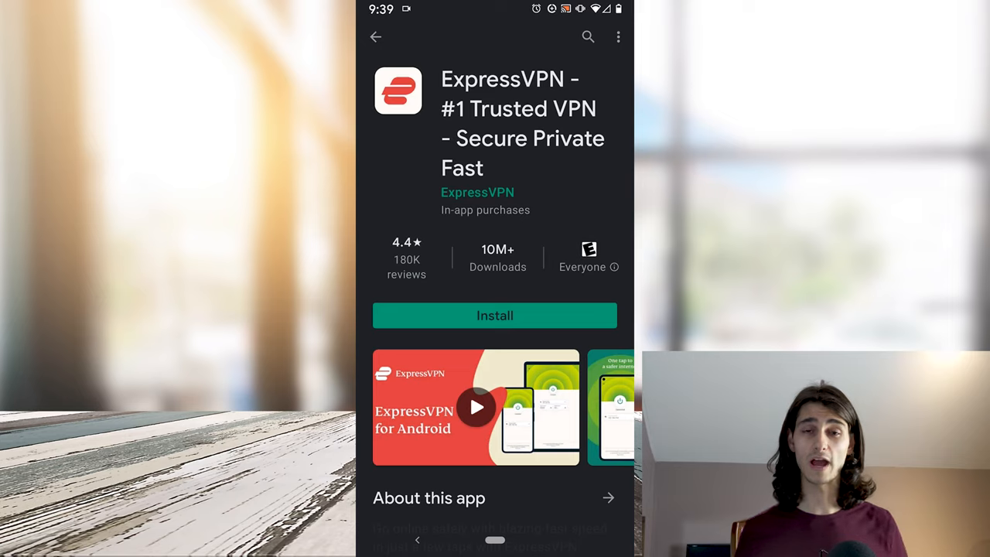
pyautogui.hscroll(10, 495, 407)
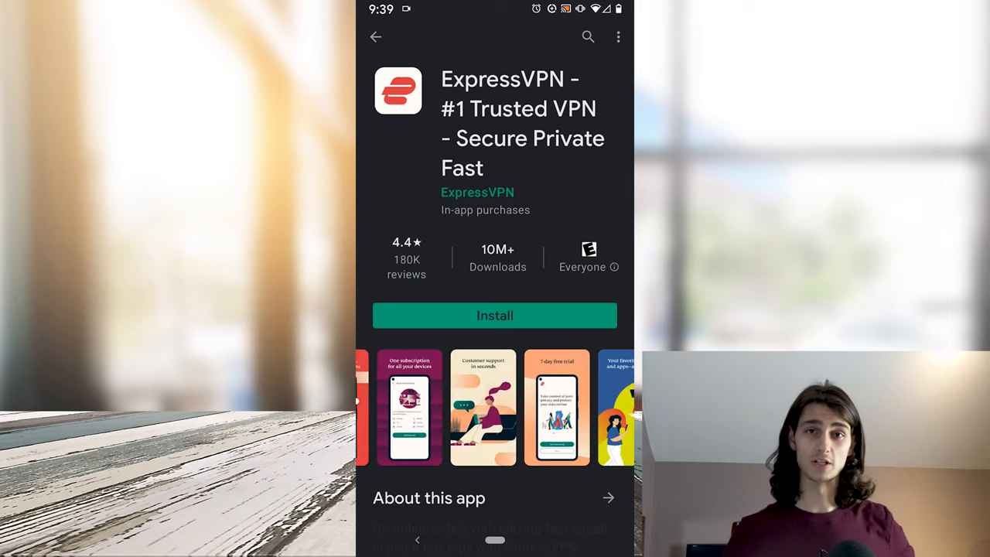
pyautogui.hscroll(5, 495, 408)
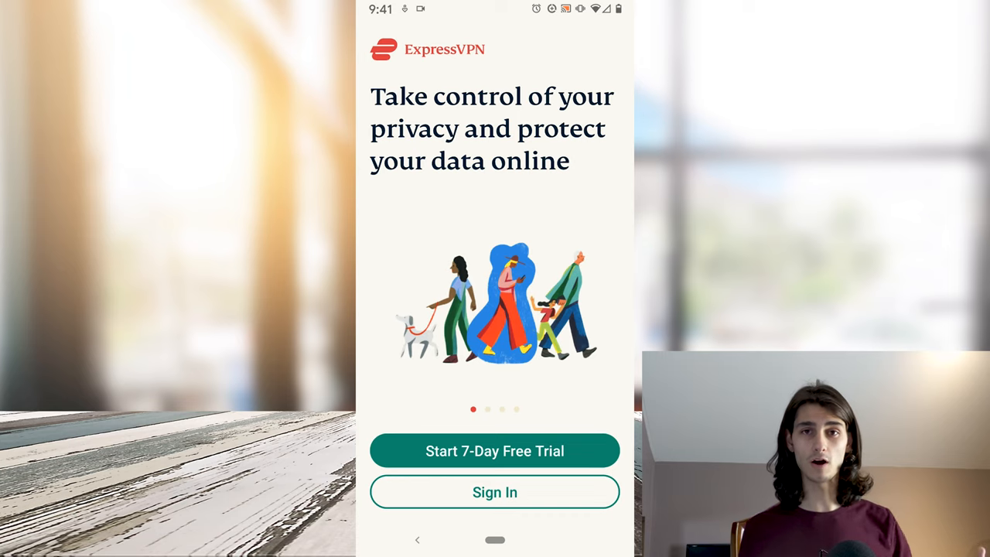
# - Sign in to the existing ExpressVPN account from the welcome screen
pyautogui.click(495, 492)
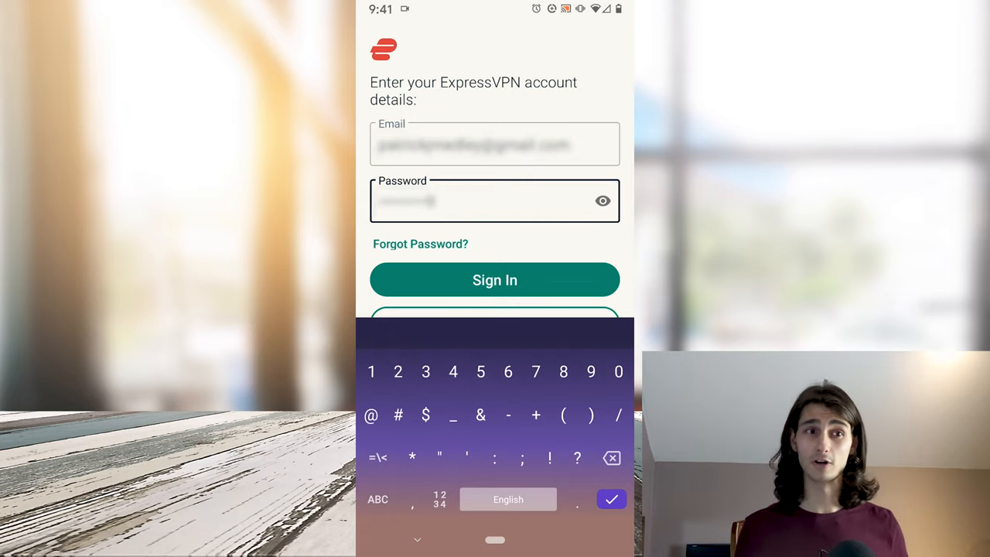
pyautogui.write('*')
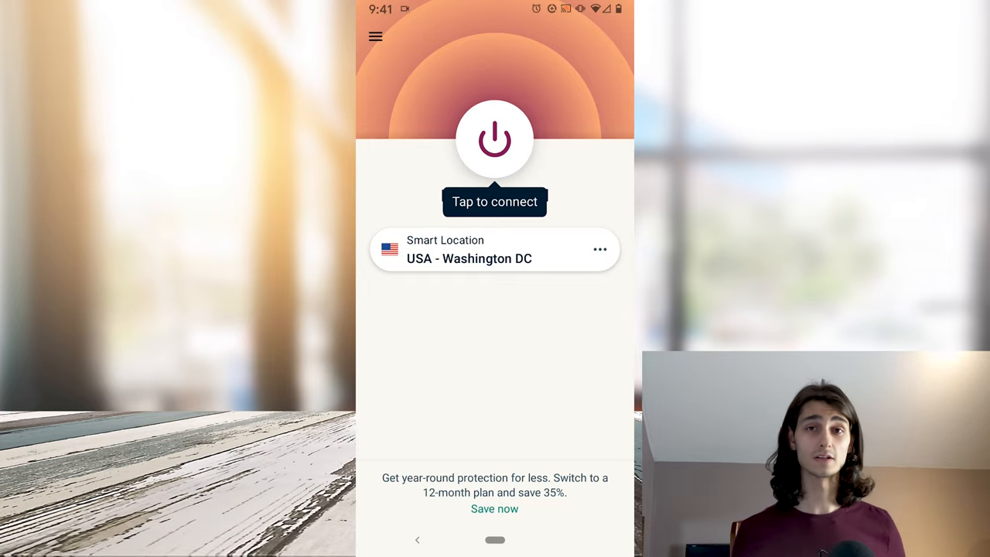
# - Connect the VPN to the Smart Location USA - Washington DC via the power button
pyautogui.click(494, 140)
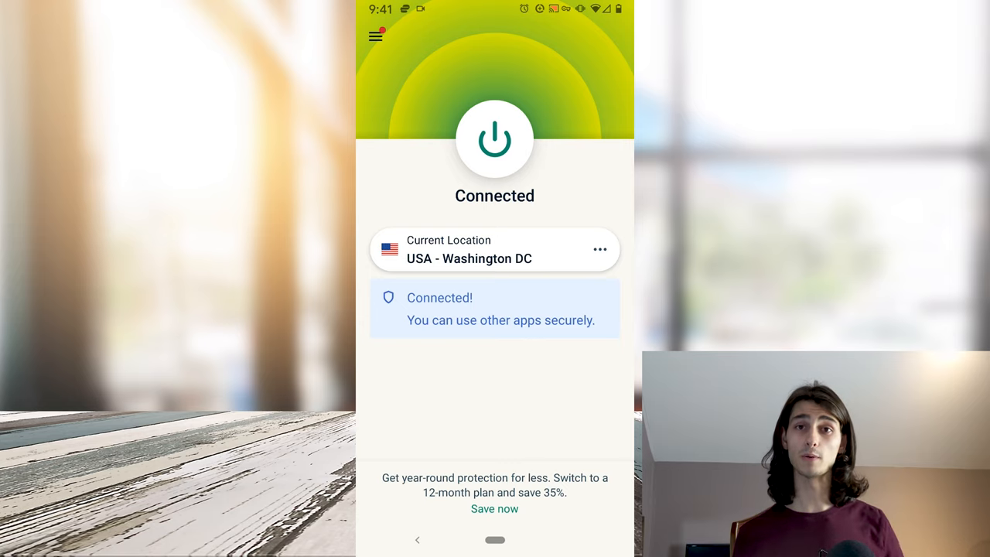
# - Review Auto-connect in Settings, toggling 'When Android starts up' on and back off
pyautogui.click(375, 36)
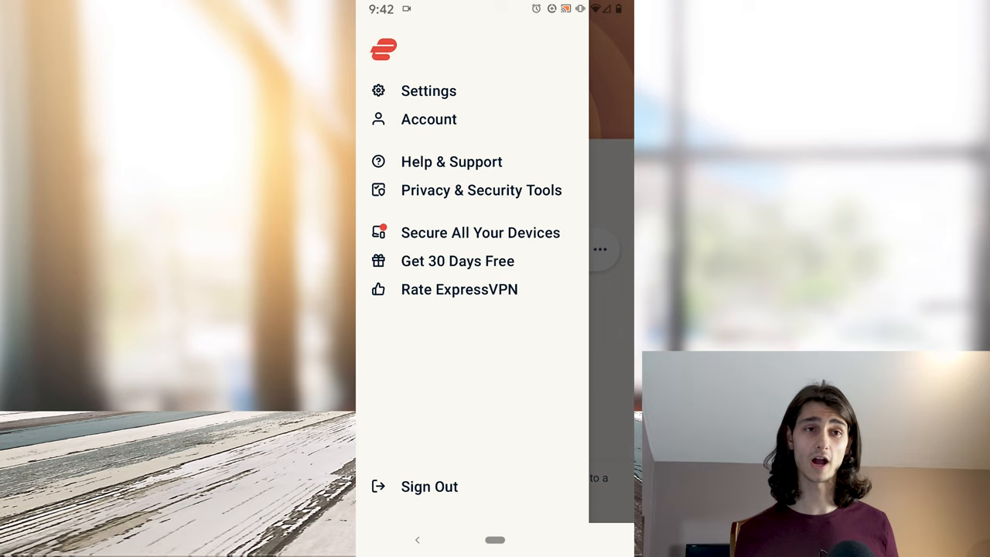
pyautogui.click(428, 90)
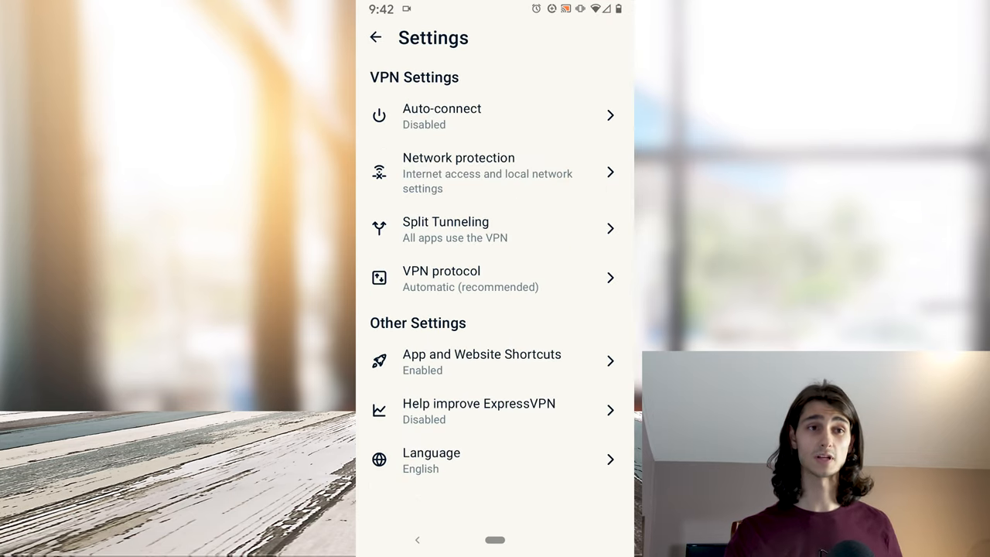
pyautogui.click(441, 115)
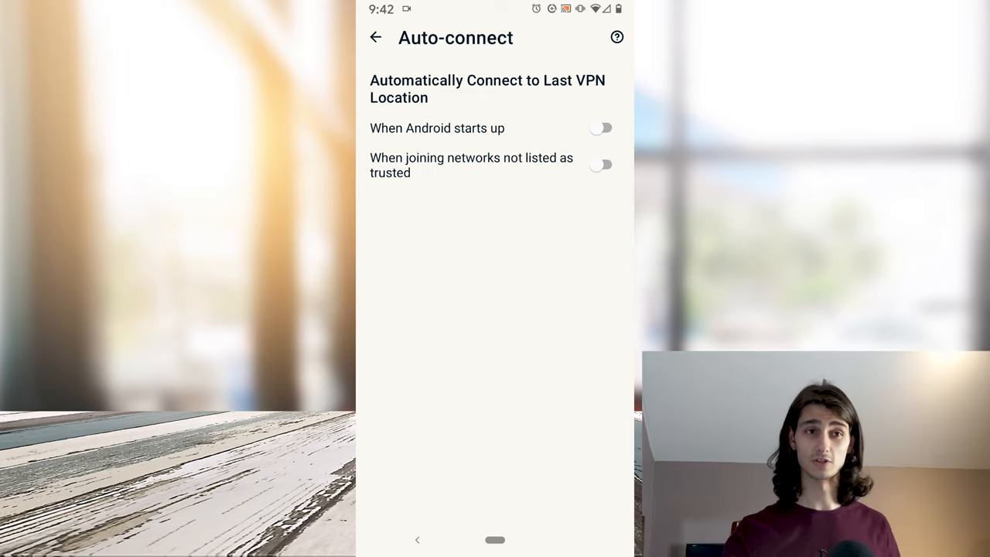
pyautogui.click(601, 128)
pyautogui.click(601, 128)
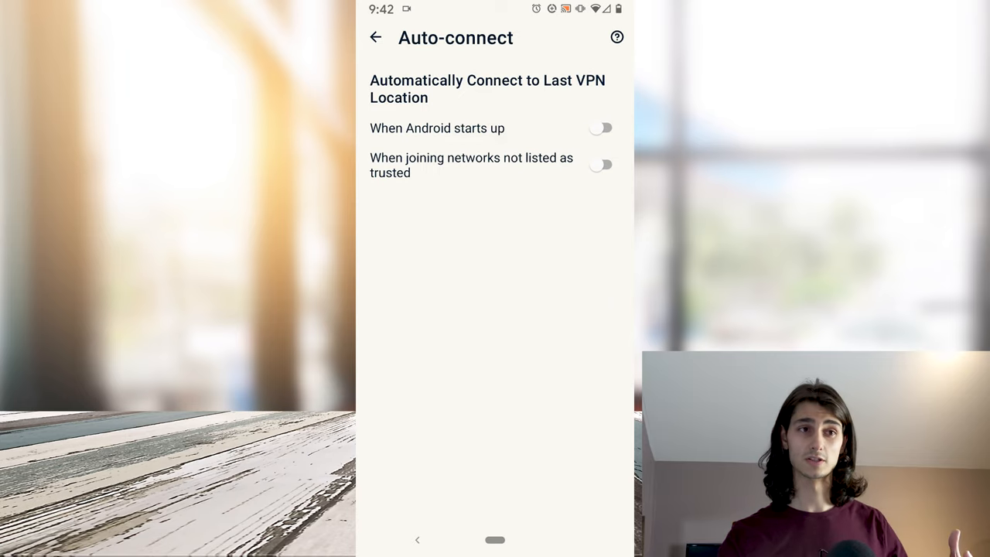
pyautogui.click(375, 37)
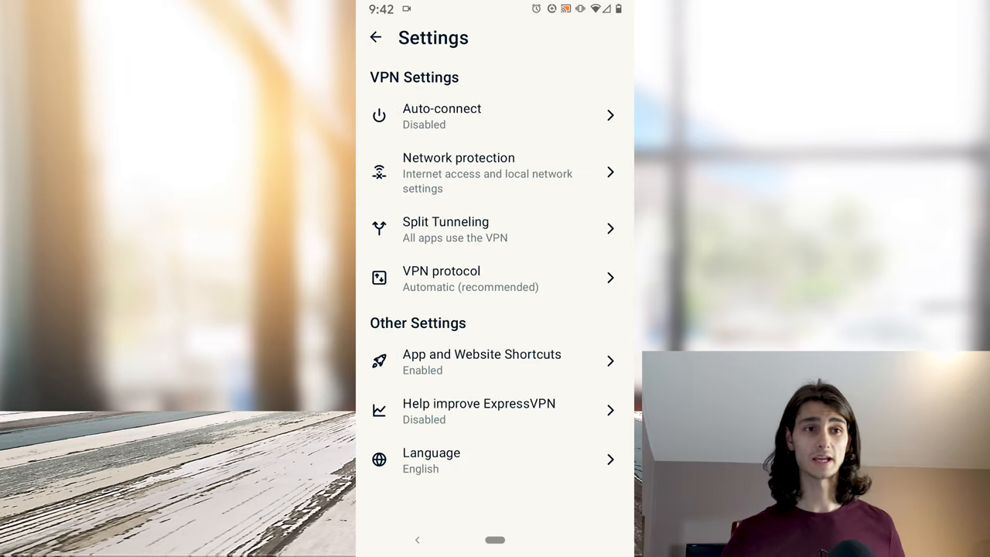
# - Review Network Protection and Split Tunneling settings, then return to the main screen
pyautogui.click(487, 172)
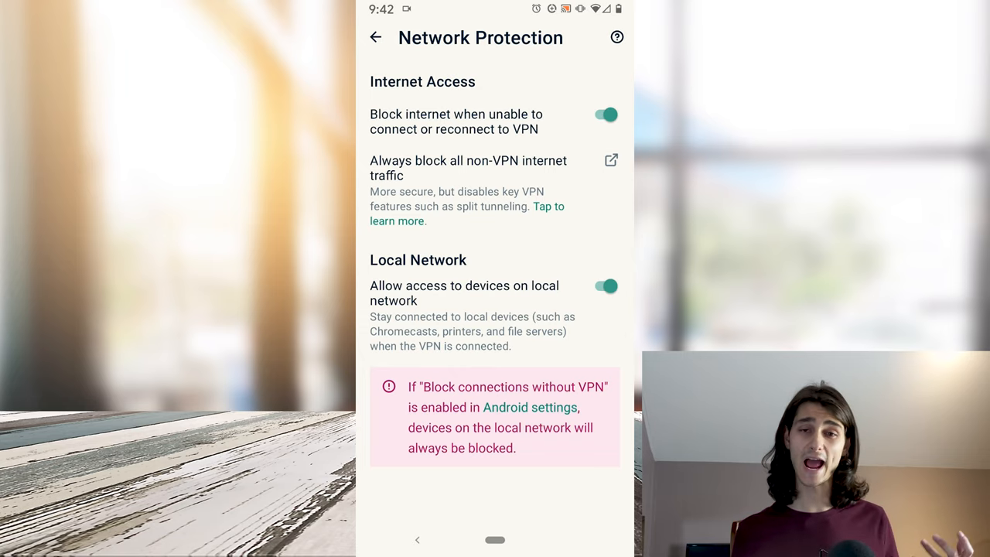
pyautogui.click(375, 38)
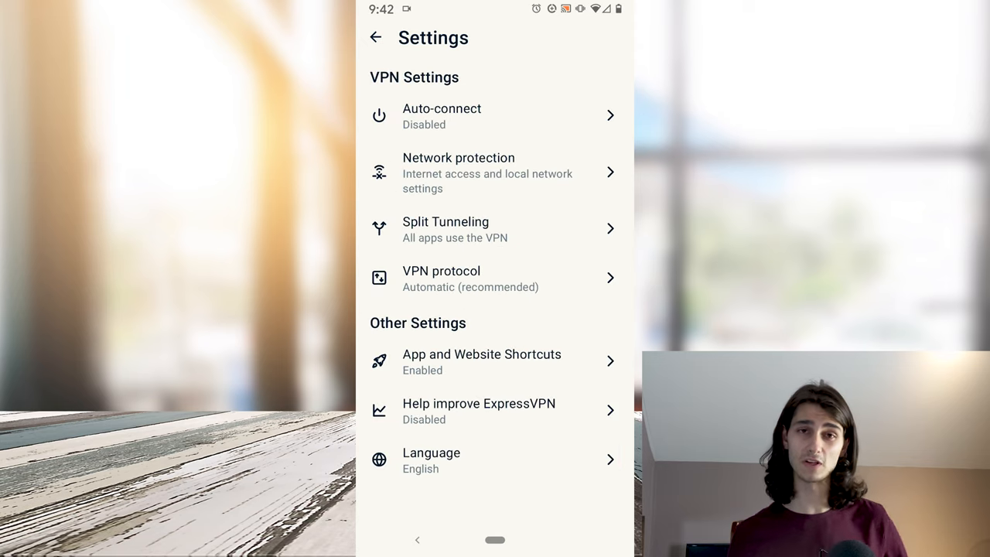
pyautogui.click(449, 224)
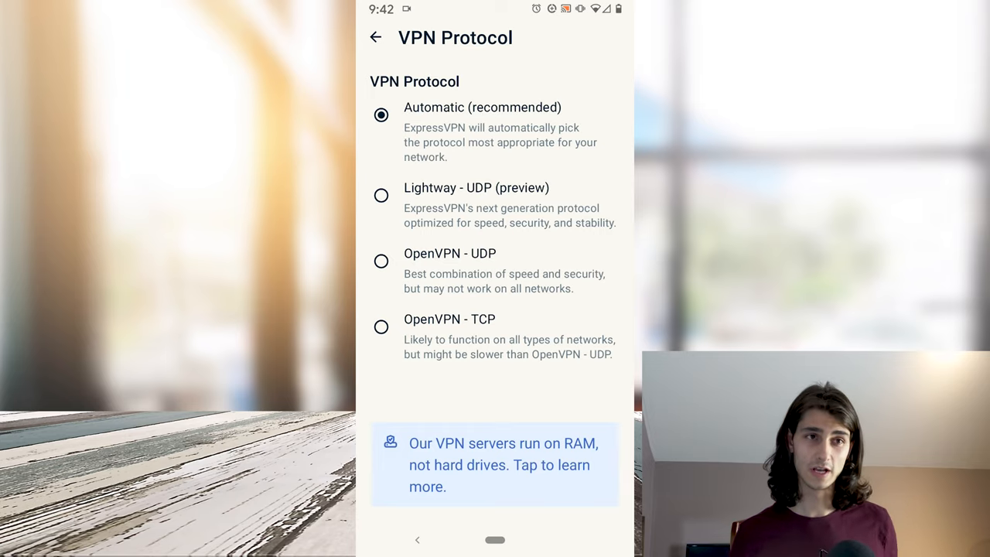
pyautogui.press('Escape')
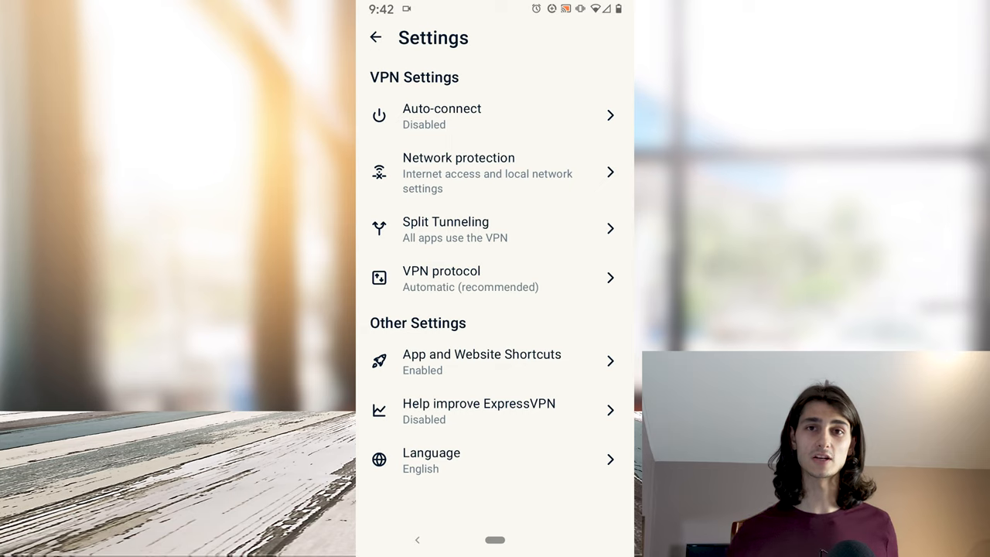
pyautogui.press('Escape')
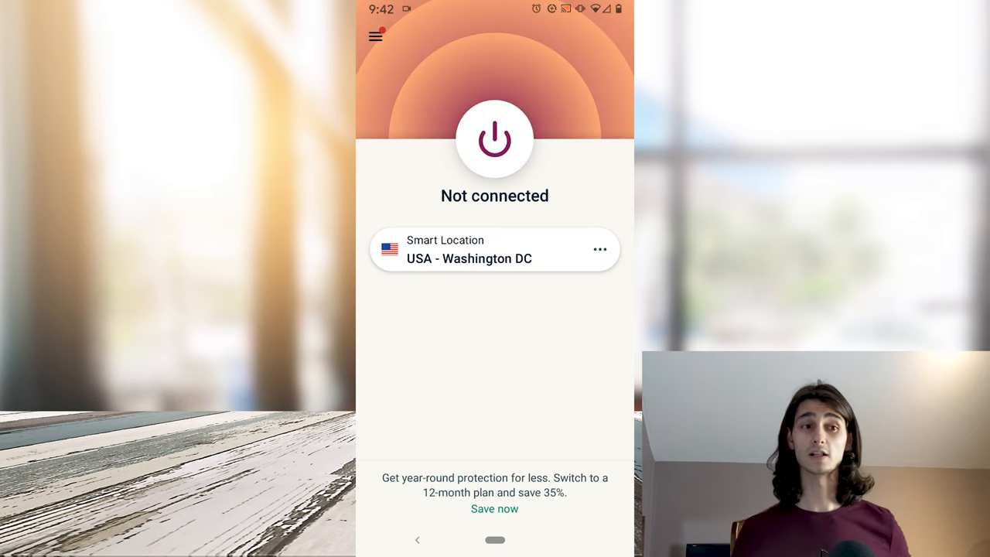
# - Show All Locations, expand Americas and list the United States server cities
pyautogui.click(495, 250)
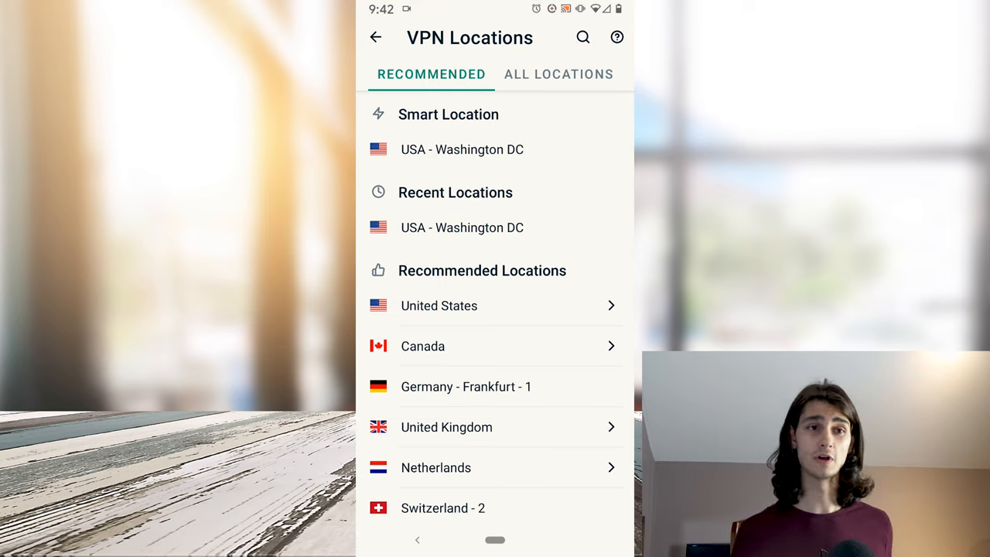
pyautogui.scroll(-3, 495, 310)
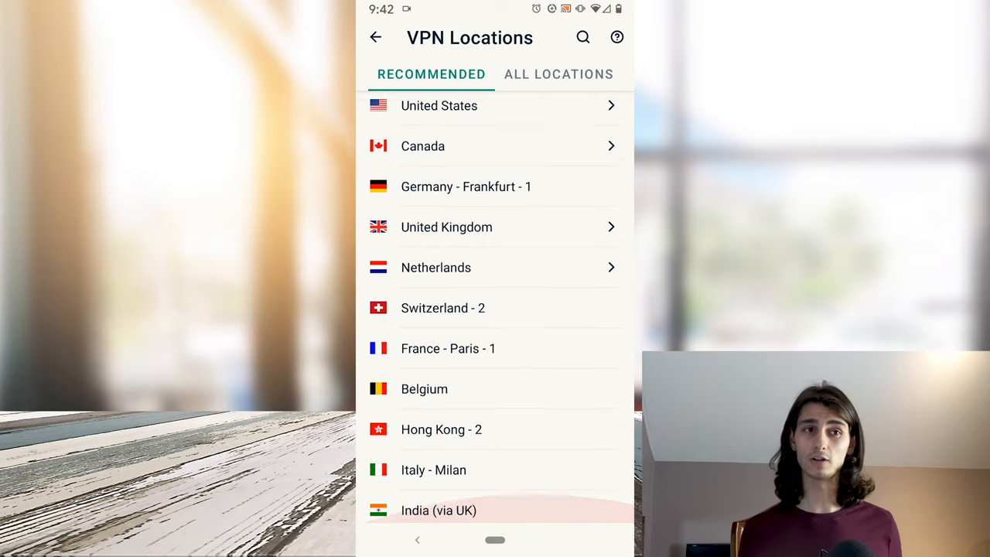
pyautogui.scroll(3, 495, 310)
pyautogui.click(558, 73)
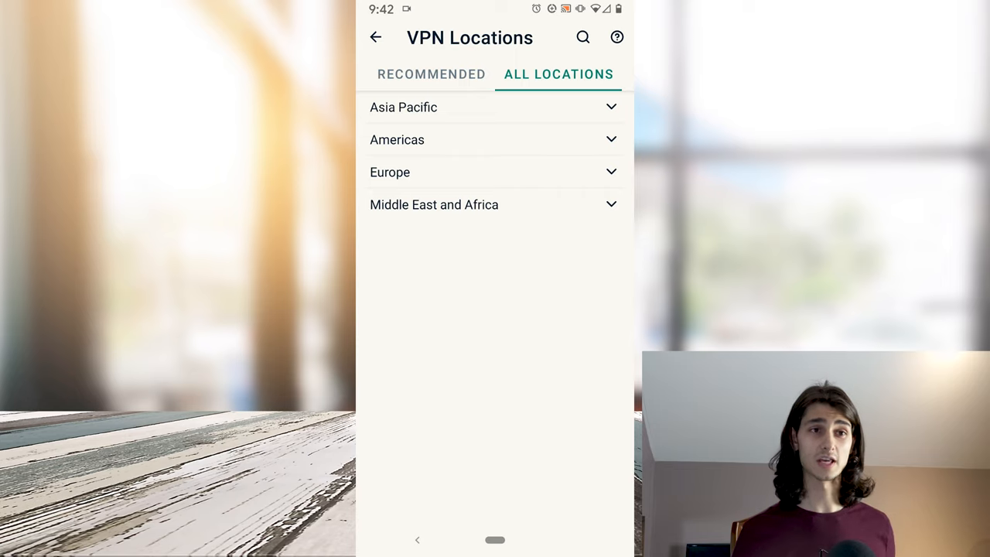
pyautogui.click(397, 140)
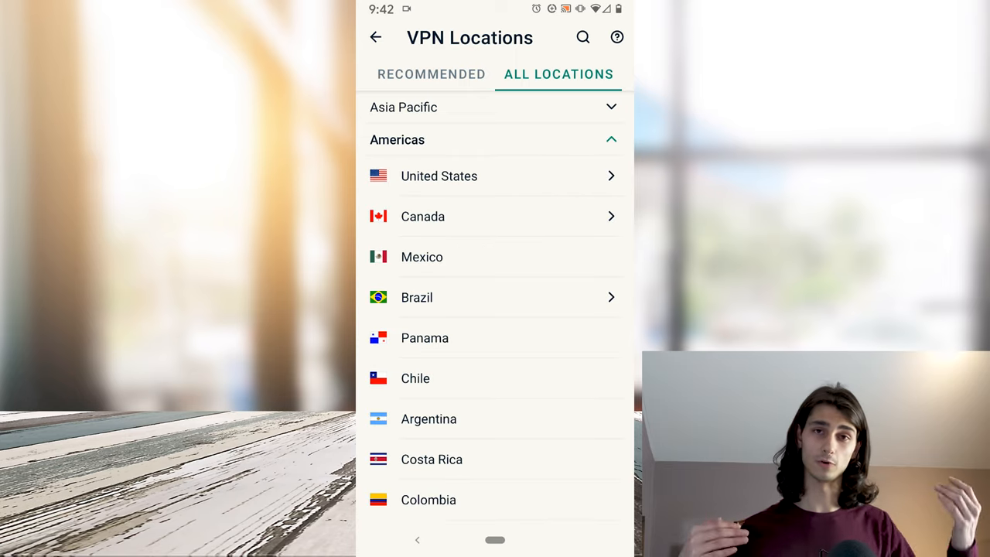
pyautogui.click(421, 175)
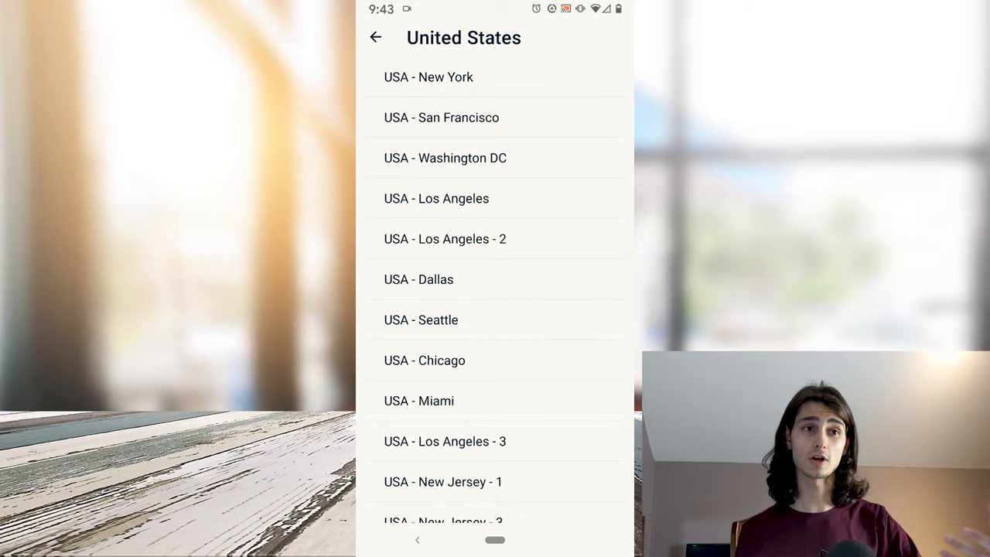
pyautogui.scroll(-5, 495, 294)
pyautogui.scroll(-5, 495, 294)
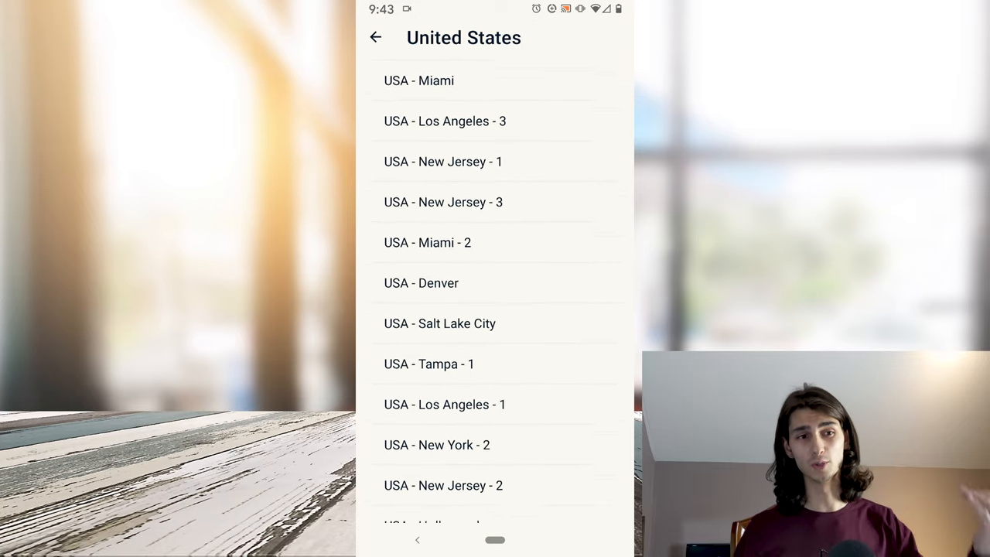
pyautogui.scroll(-2, 495, 294)
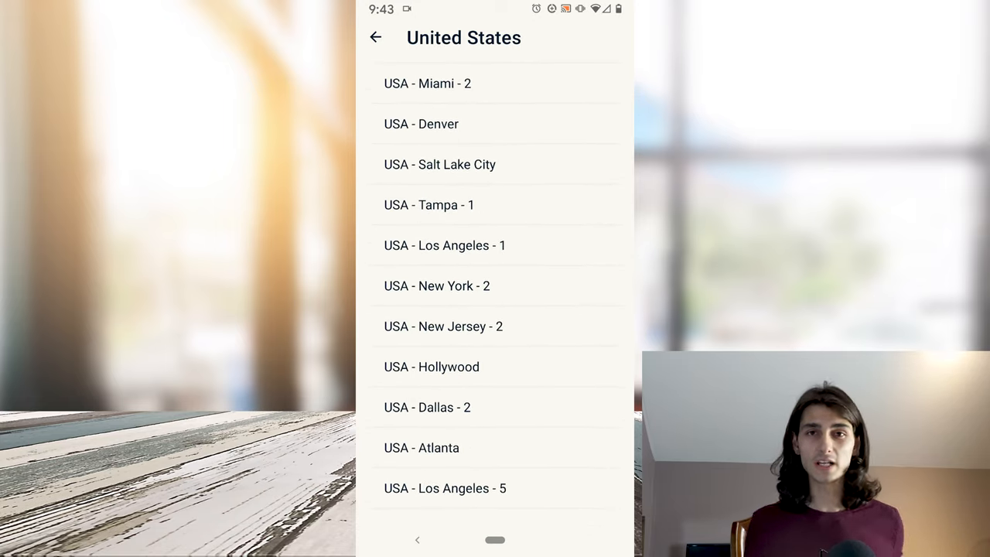
# - Connect to USA - Denver, then reopen VPN Locations showing Denver under Recent Locations
pyautogui.click(421, 123)
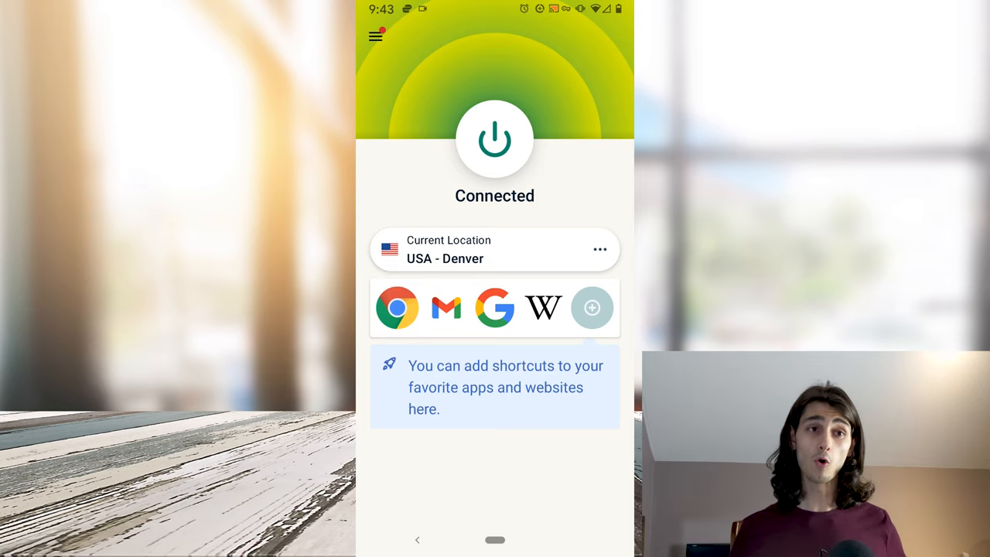
pyautogui.click(495, 249)
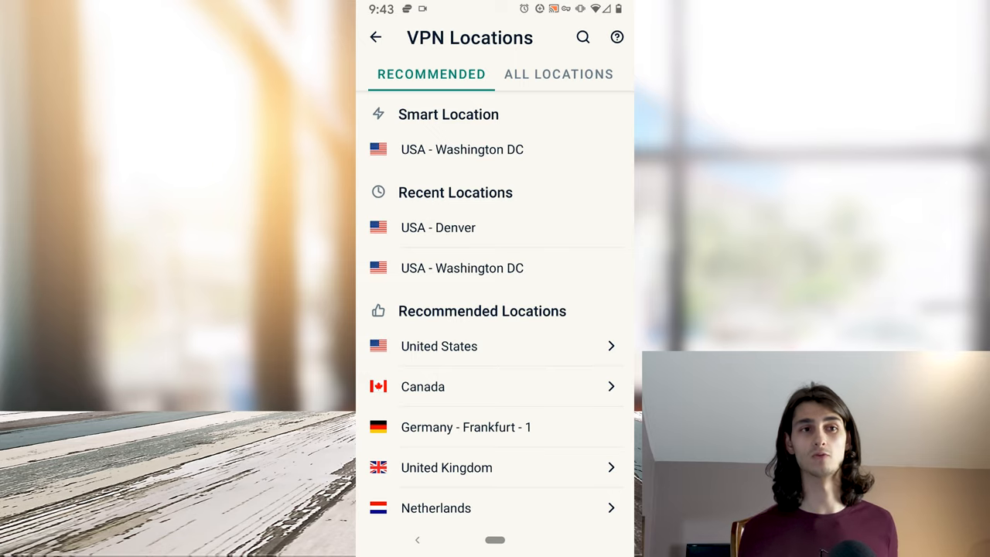
pyautogui.moveTo(465, 227); pyautogui.dragTo(464, 208)
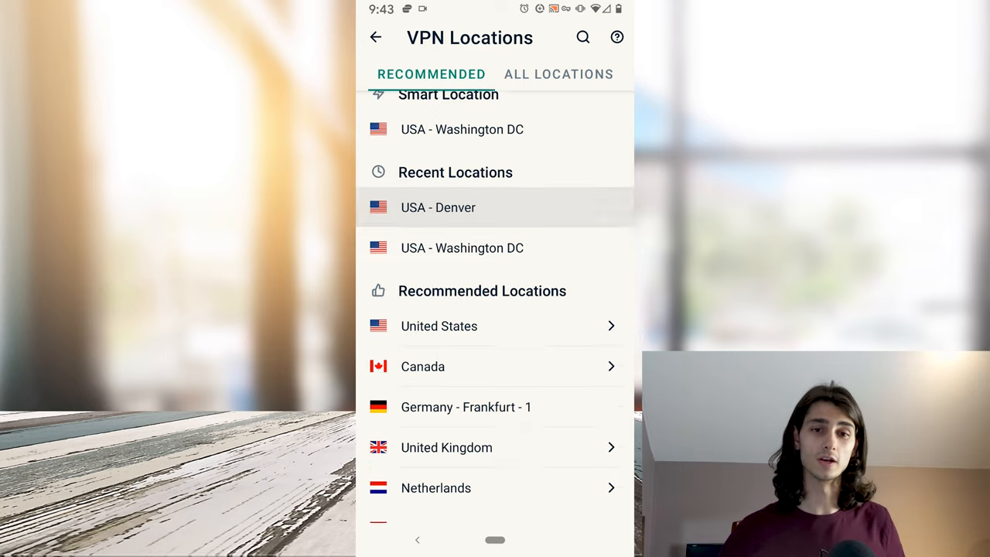